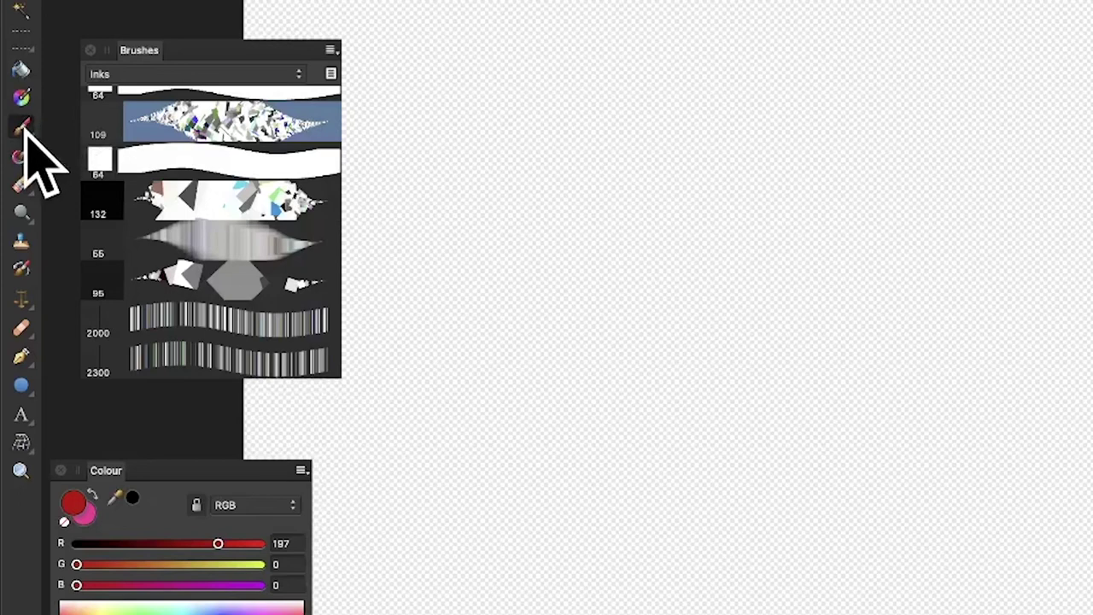
Switch to the Paint Brush Tool and raise the colour's red value from 197 to 232
{"action": "left_click_drag", "start_coordinate": [23, 126], "coordinate": [147, 135]}
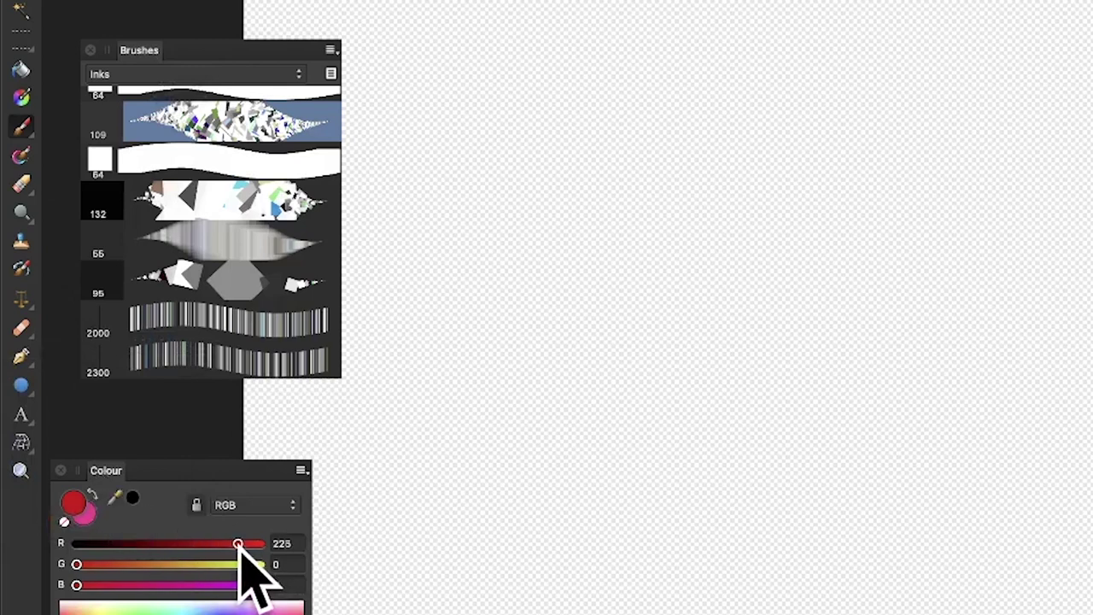
{"action": "left_click_drag", "start_coordinate": [238, 544], "coordinate": [243, 543]}
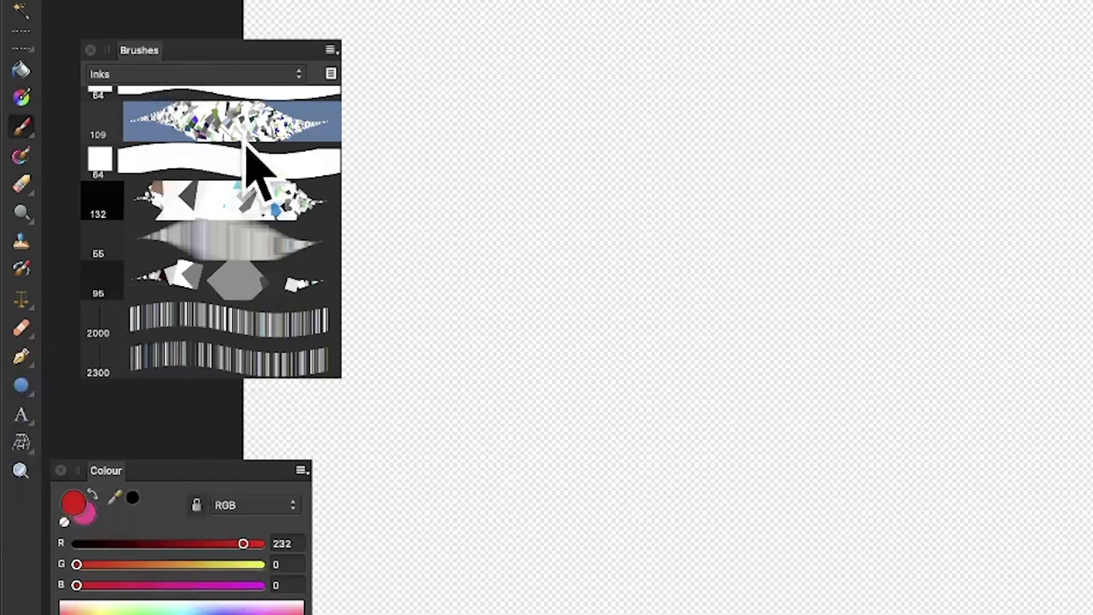
Add a new square brush, Square Brush 11, to the Inks brush category
{"action": "left_click", "coordinate": [331, 49]}
{"action": "left_click", "coordinate": [331, 50]}
{"action": "left_click", "coordinate": [332, 49]}
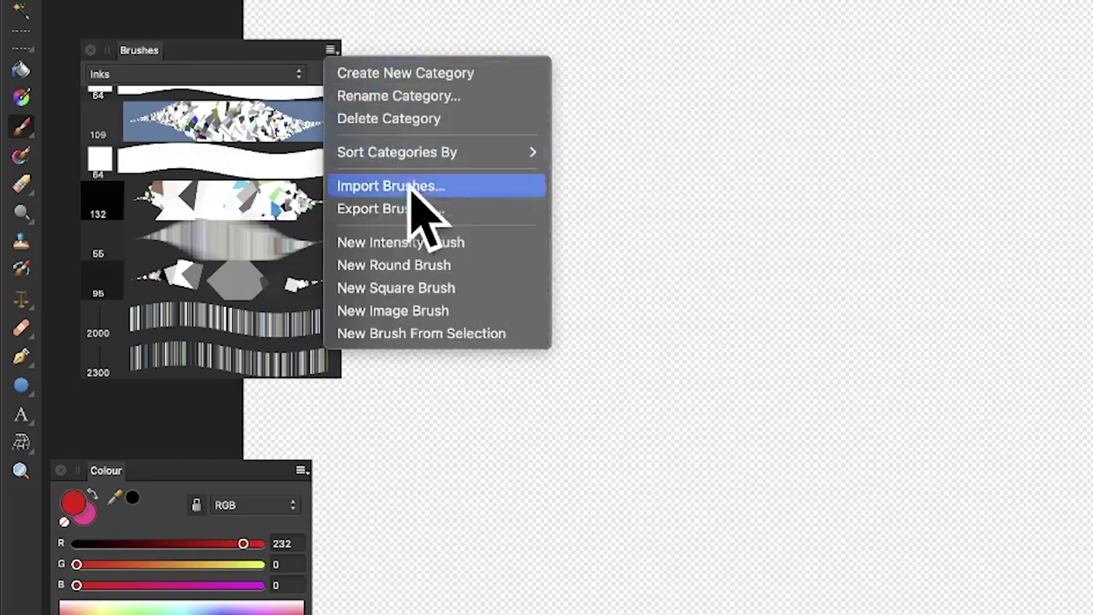
{"action": "left_click", "coordinate": [441, 288]}
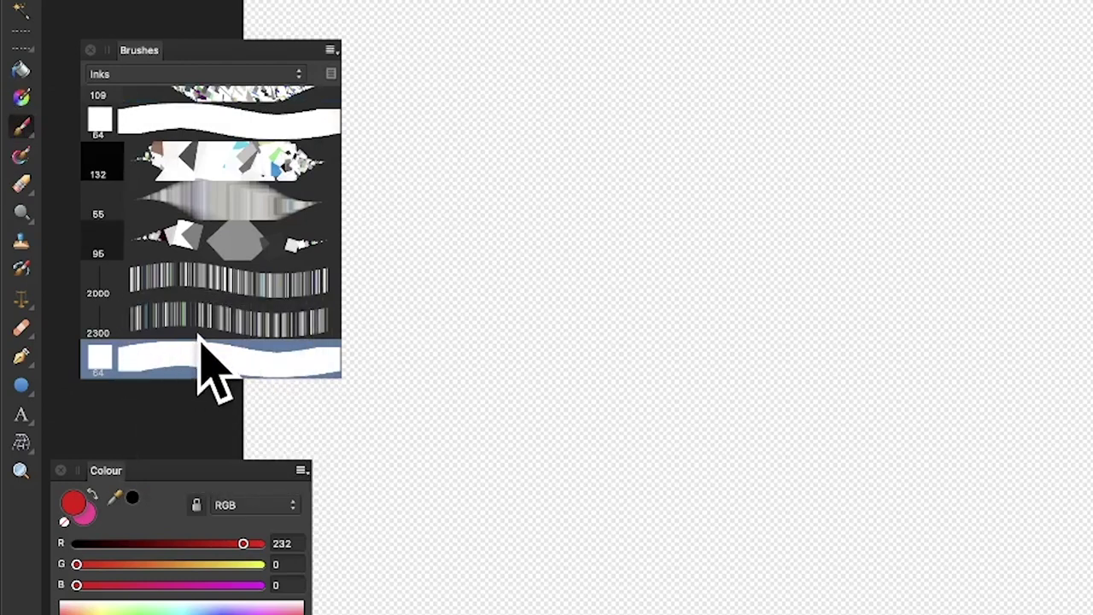
Give Square Brush 11 a 1600 px size and 10 % Shape in its General settings
{"action": "double_click", "coordinate": [98, 361]}
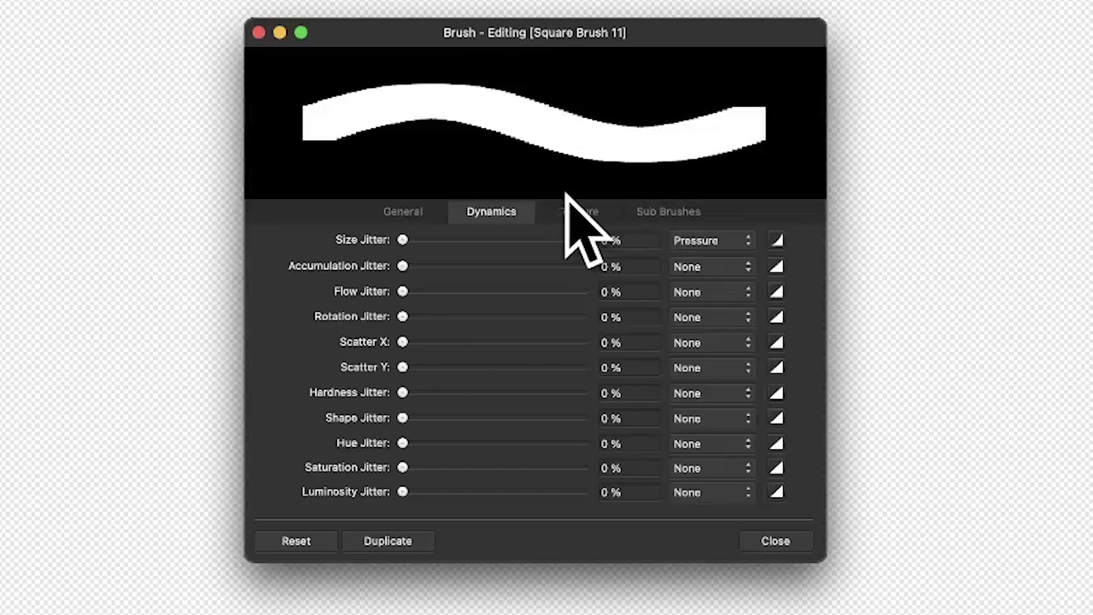
{"action": "left_click", "coordinate": [398, 212]}
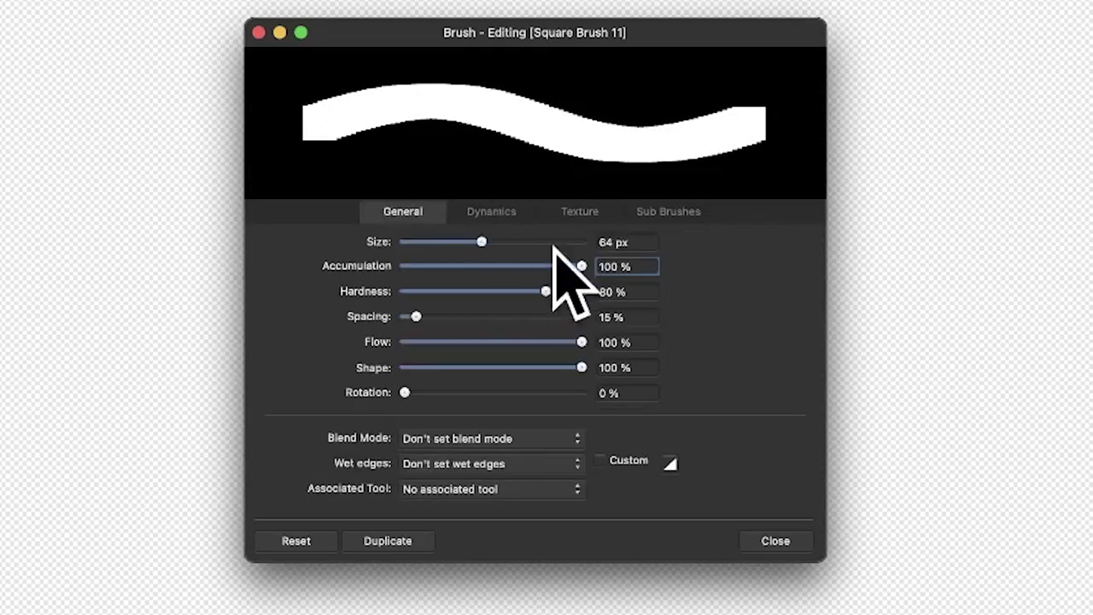
{"action": "left_click", "coordinate": [640, 241]}
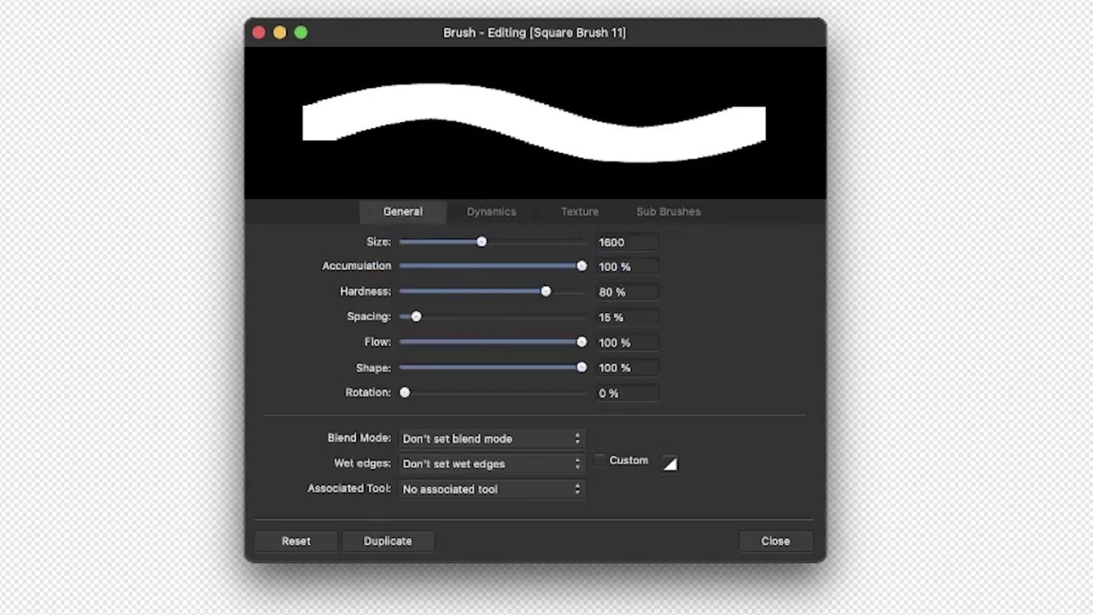
{"action": "key", "text": "Tab"}
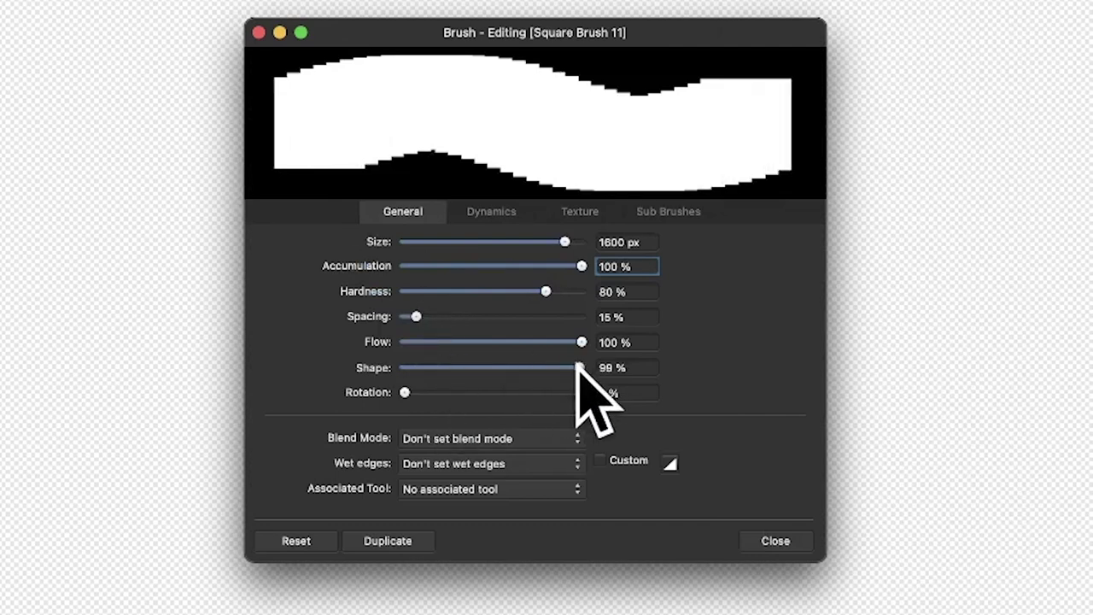
{"action": "mouse_move", "coordinate": [578, 367]}
{"action": "left_mouse_down"}
{"action": "mouse_move", "coordinate": [402, 365]}
{"action": "mouse_move", "coordinate": [421, 365]}
{"action": "left_mouse_up"}
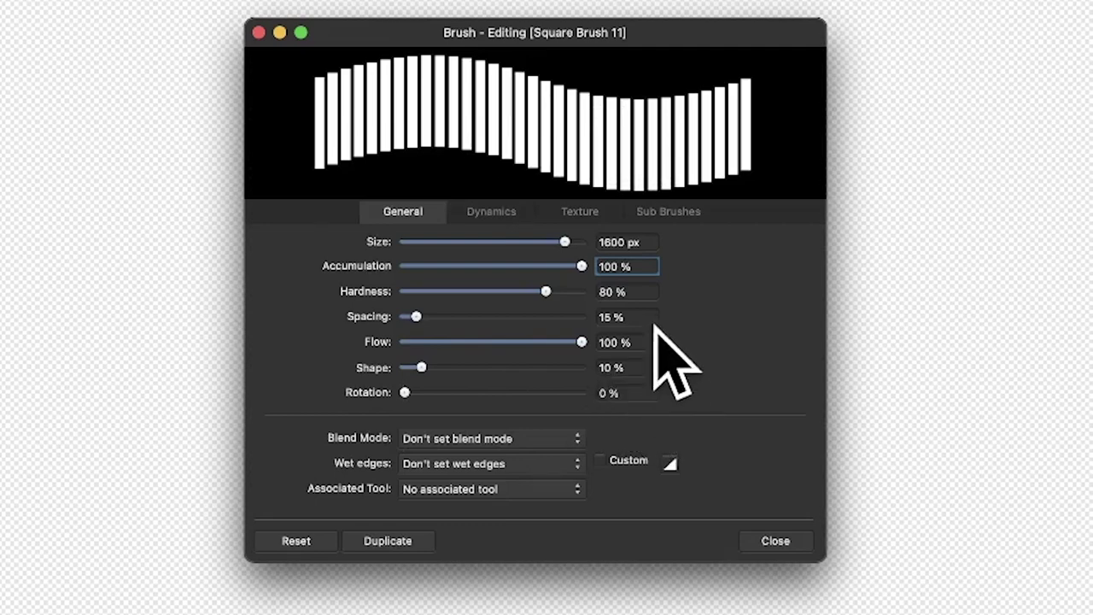
Set Square Brush 11's Hue, Saturation and Luminosity Jitter to 100 %, then close the editor
{"action": "left_click", "coordinate": [501, 213]}
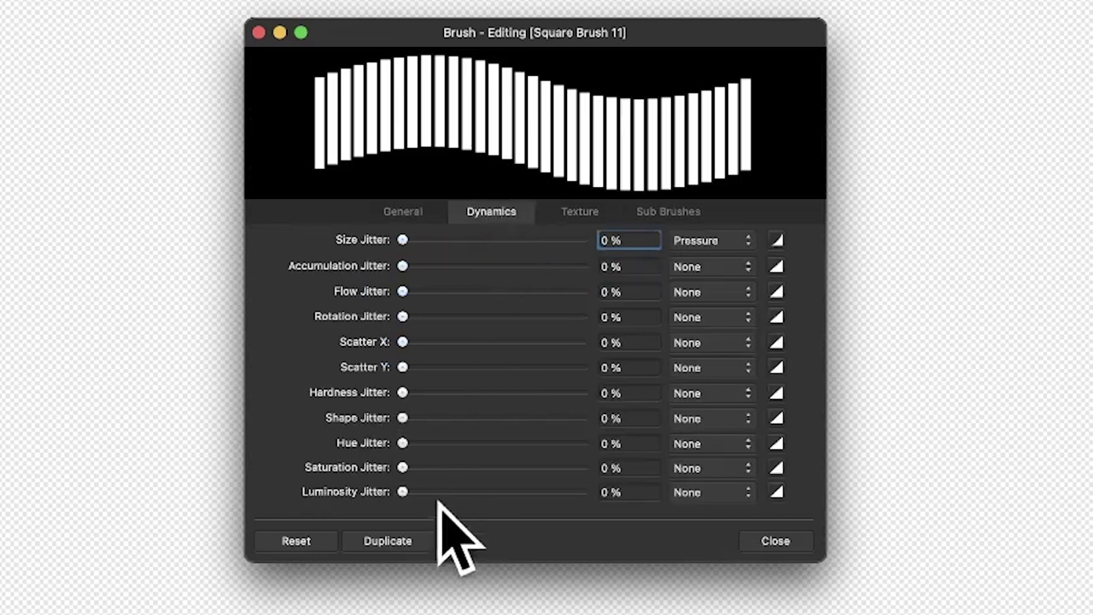
{"action": "left_click_drag", "start_coordinate": [406, 442], "coordinate": [596, 445]}
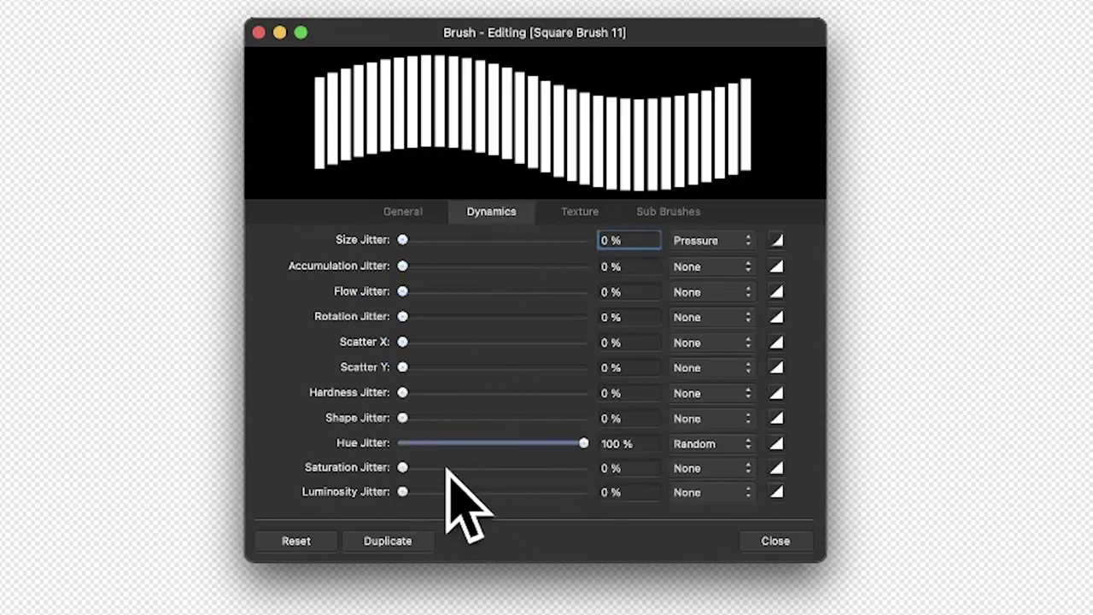
{"action": "left_click_drag", "start_coordinate": [405, 467], "coordinate": [593, 470]}
{"action": "left_click_drag", "start_coordinate": [527, 493], "coordinate": [601, 483]}
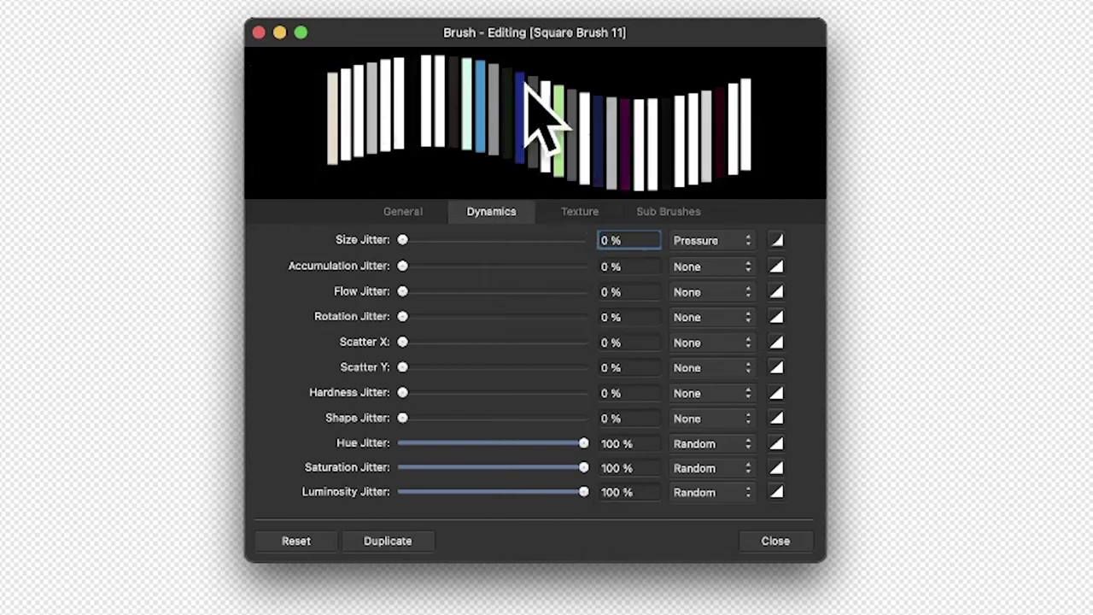
{"action": "left_click", "coordinate": [775, 540]}
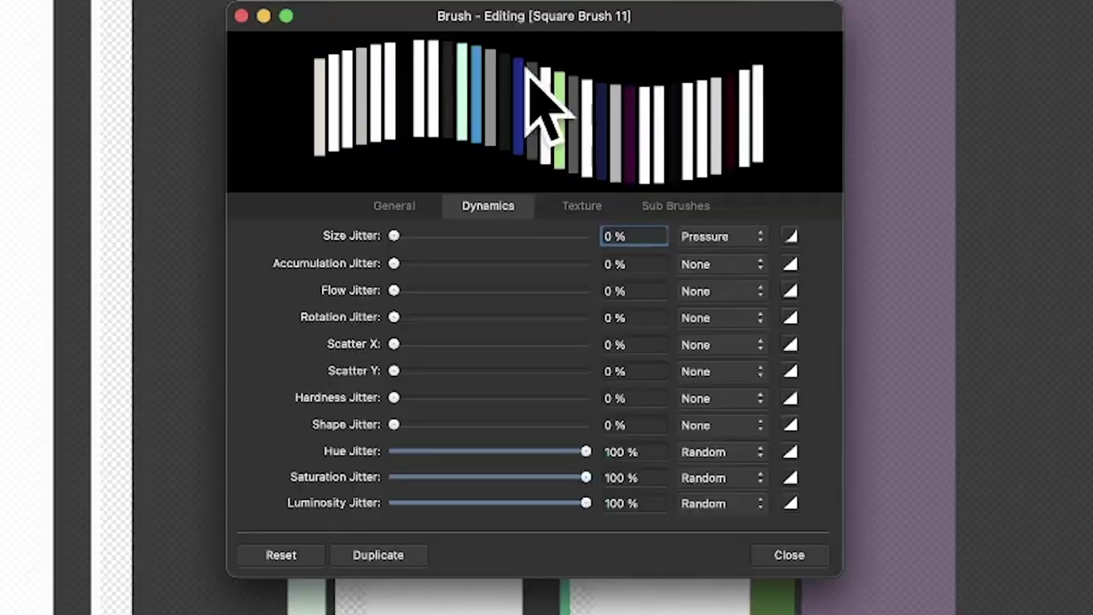
Reduce the brush's Shape to 2 % and Spacing to 6 %, then close the editor
{"action": "left_click", "coordinate": [394, 208]}
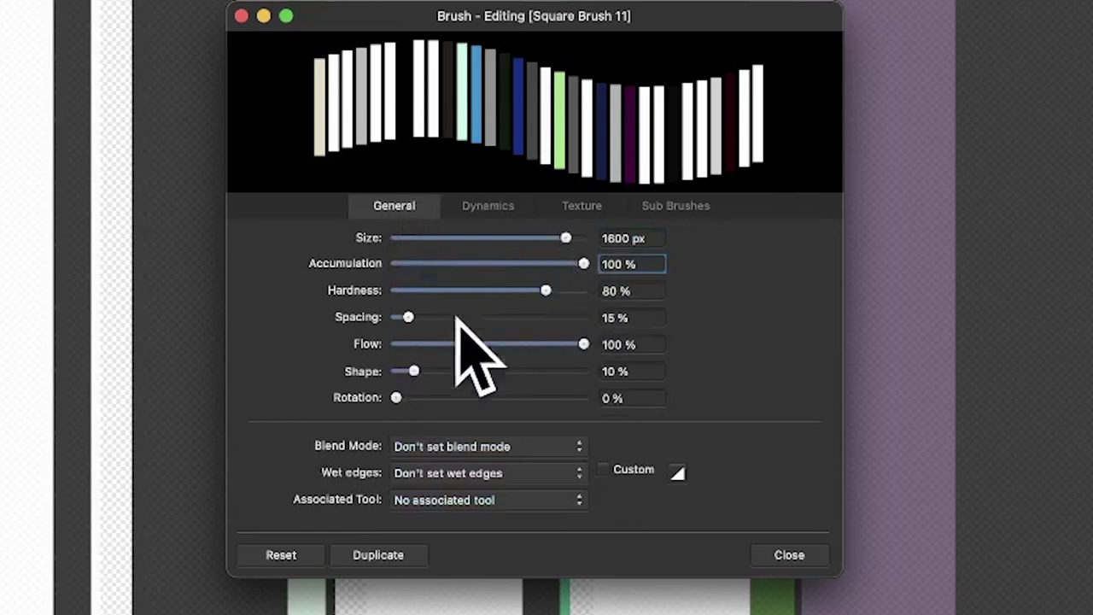
{"action": "left_click_drag", "start_coordinate": [413, 372], "coordinate": [397, 373]}
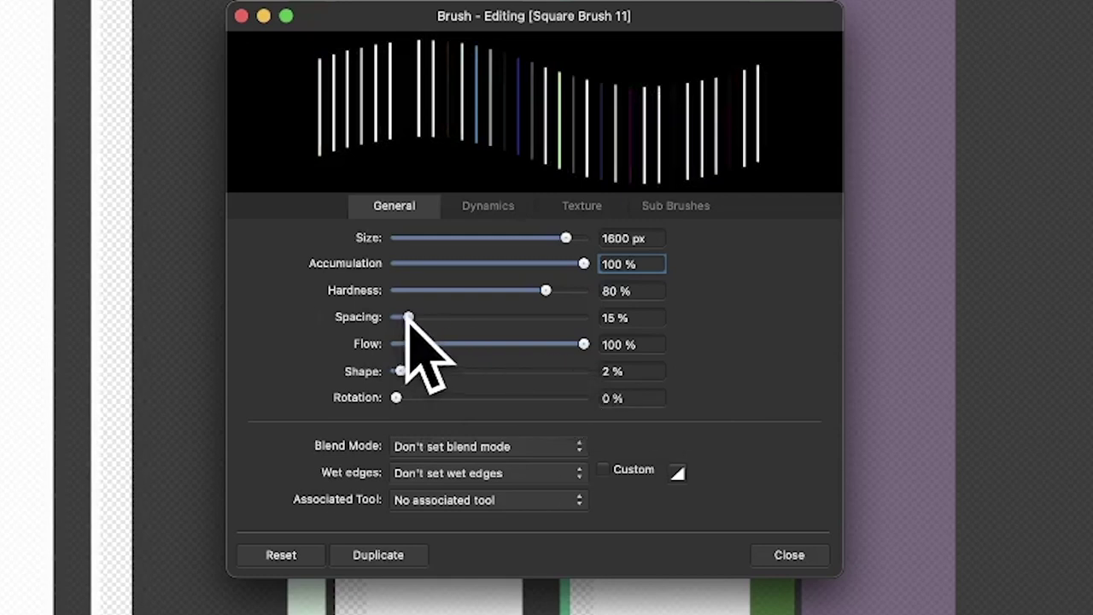
{"action": "left_click_drag", "start_coordinate": [409, 318], "coordinate": [400, 317]}
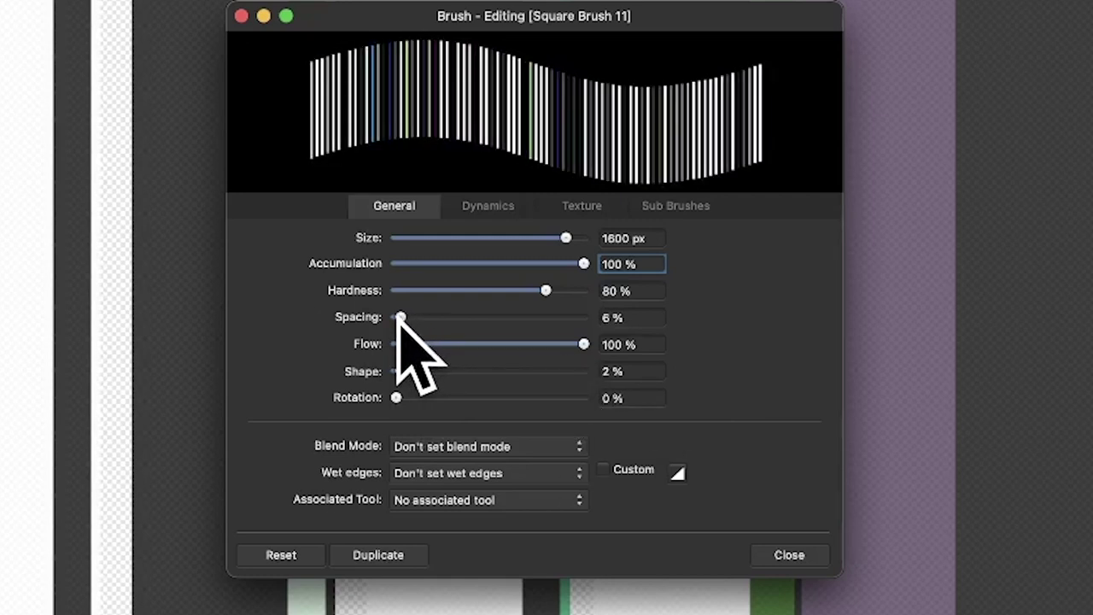
{"action": "left_click", "coordinate": [789, 554]}
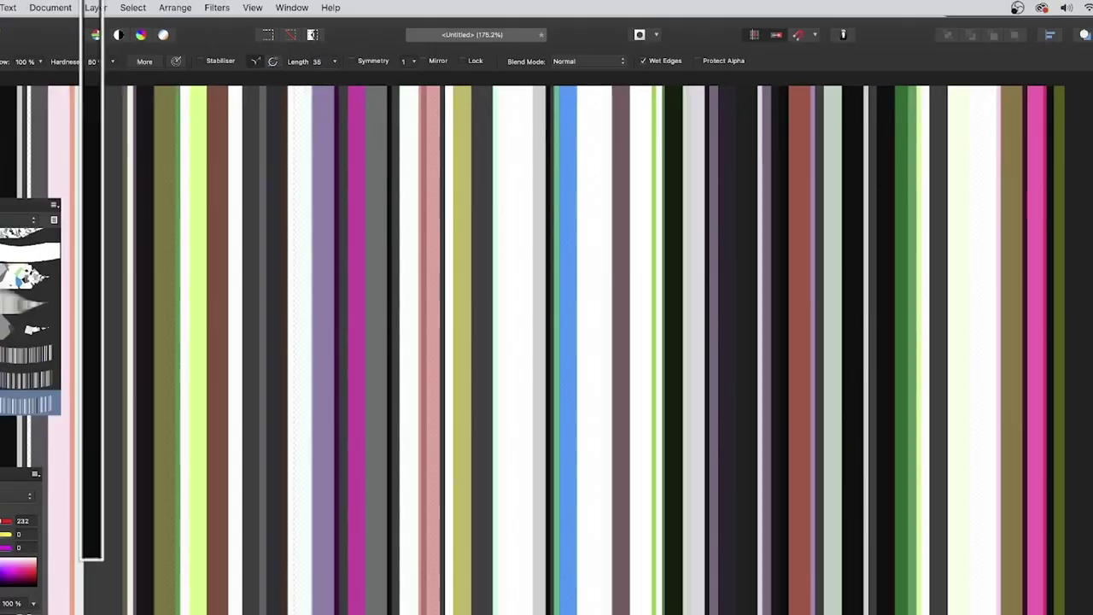
Add an HSL adjustment layer with a Hue Shift of about -16° to recolour the stripes
{"action": "left_click", "coordinate": [96, 8]}
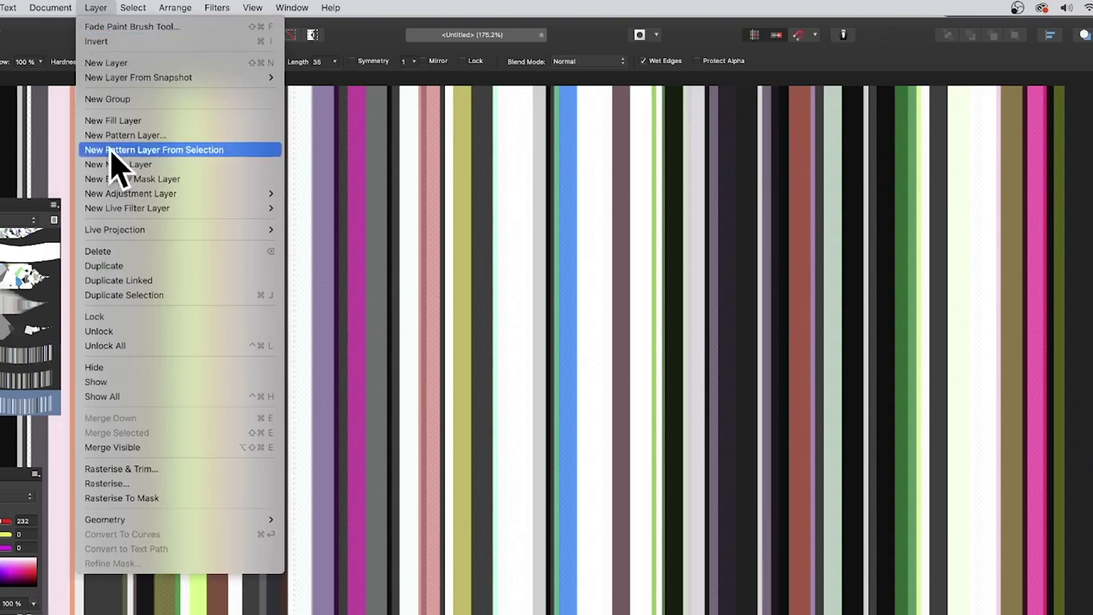
{"action": "mouse_move", "coordinate": [128, 195]}
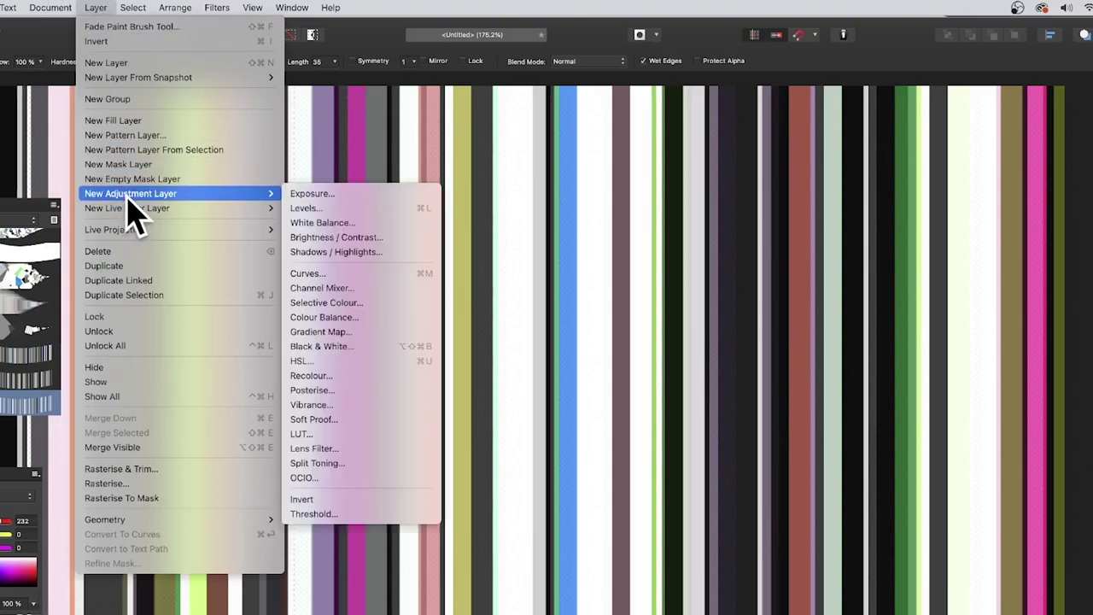
{"action": "left_click", "coordinate": [348, 362]}
{"action": "left_click_drag", "start_coordinate": [896, 541], "coordinate": [933, 542]}
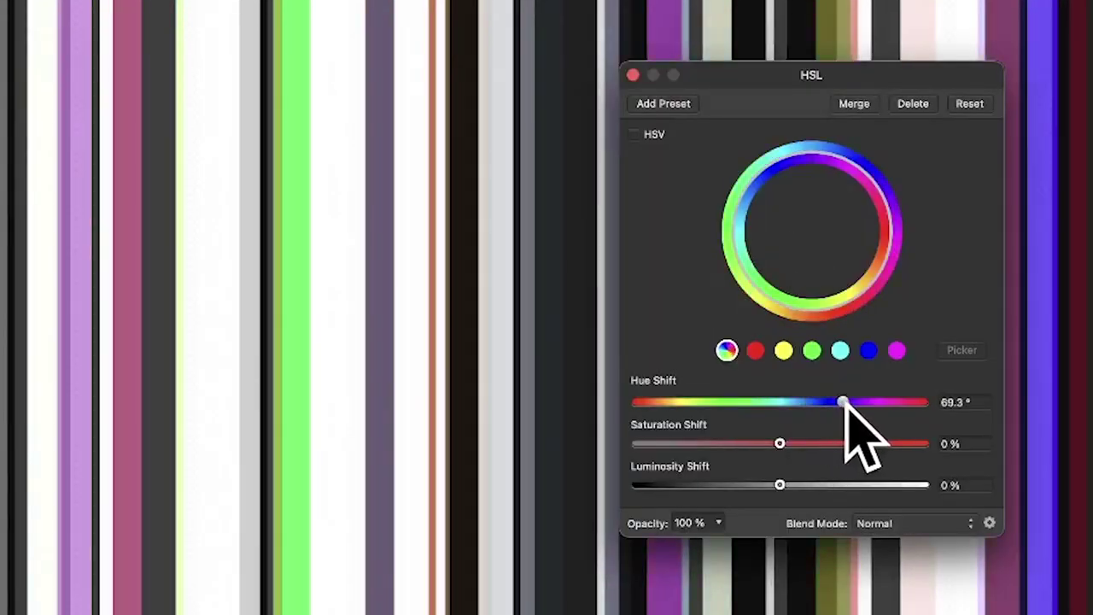
{"action": "left_click_drag", "start_coordinate": [843, 403], "coordinate": [767, 402]}
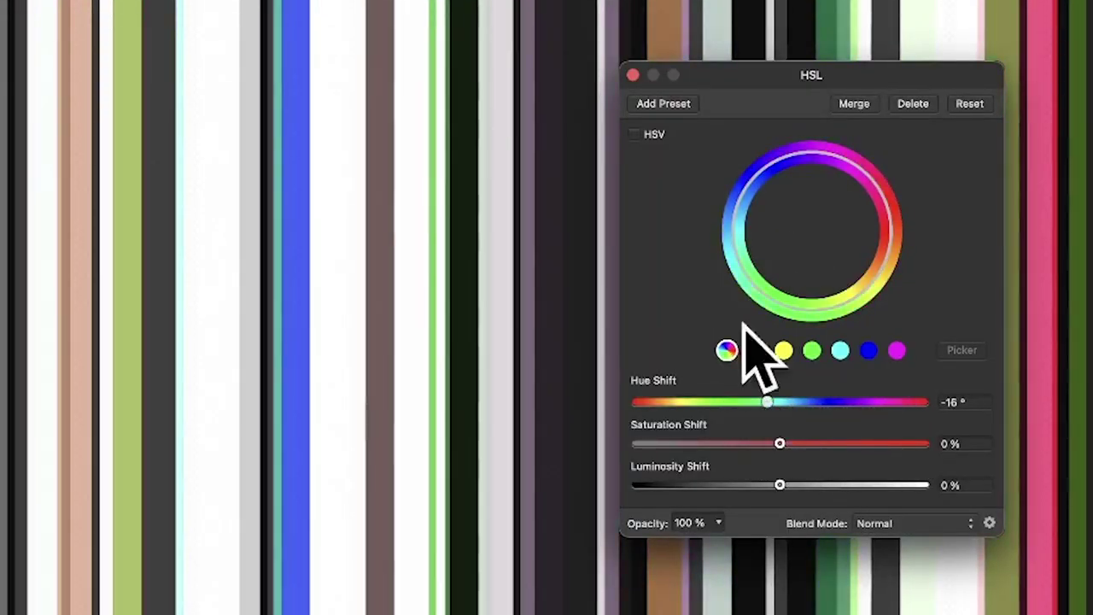
{"action": "left_click", "coordinate": [630, 75]}
{"action": "left_click", "coordinate": [99, 12]}
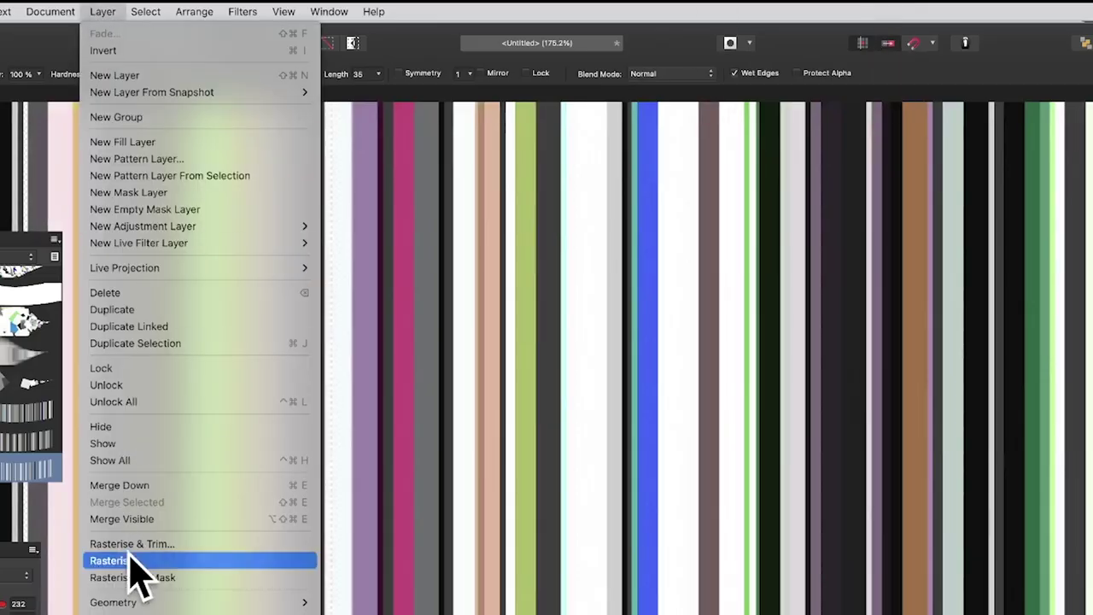
Merge visible layers into a new pixel layer, then paint light-green stripes on a new layer
{"action": "left_click", "coordinate": [121, 519]}
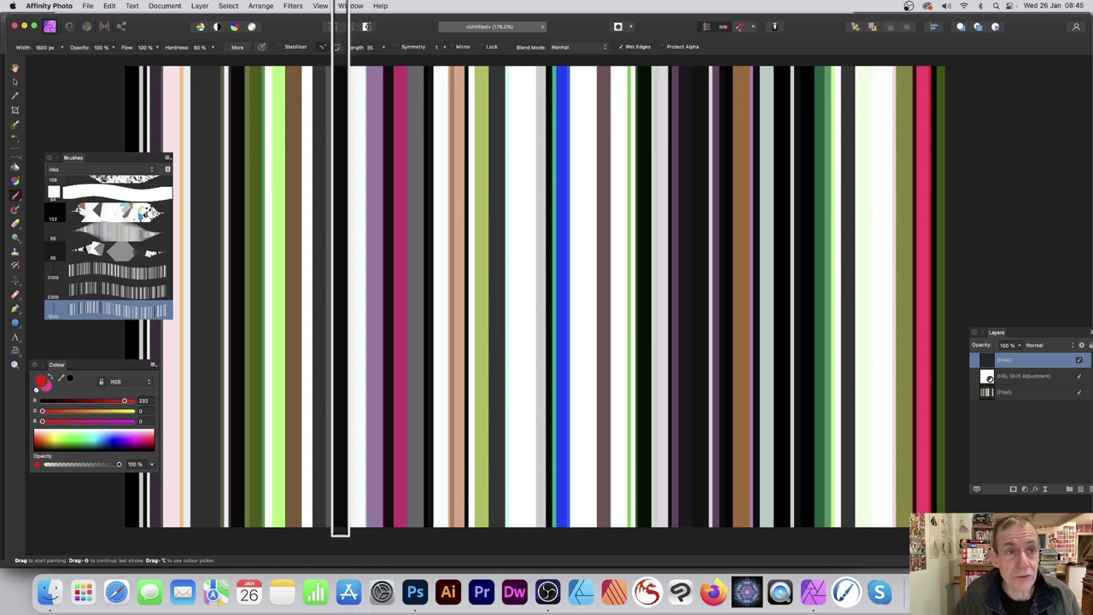
{"action": "left_click", "coordinate": [198, 6]}
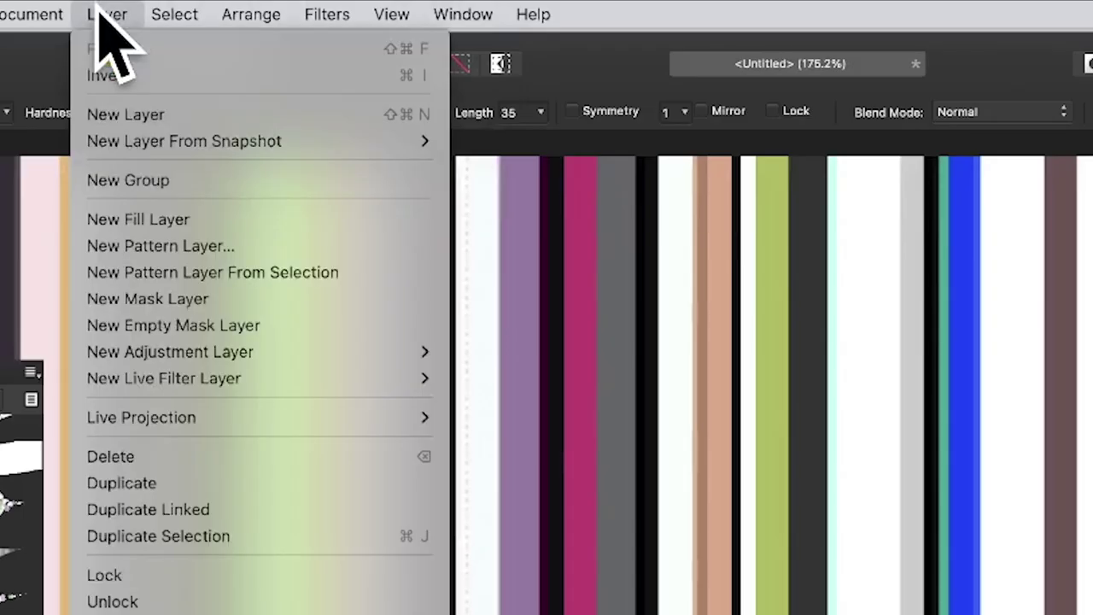
{"action": "left_click", "coordinate": [119, 116]}
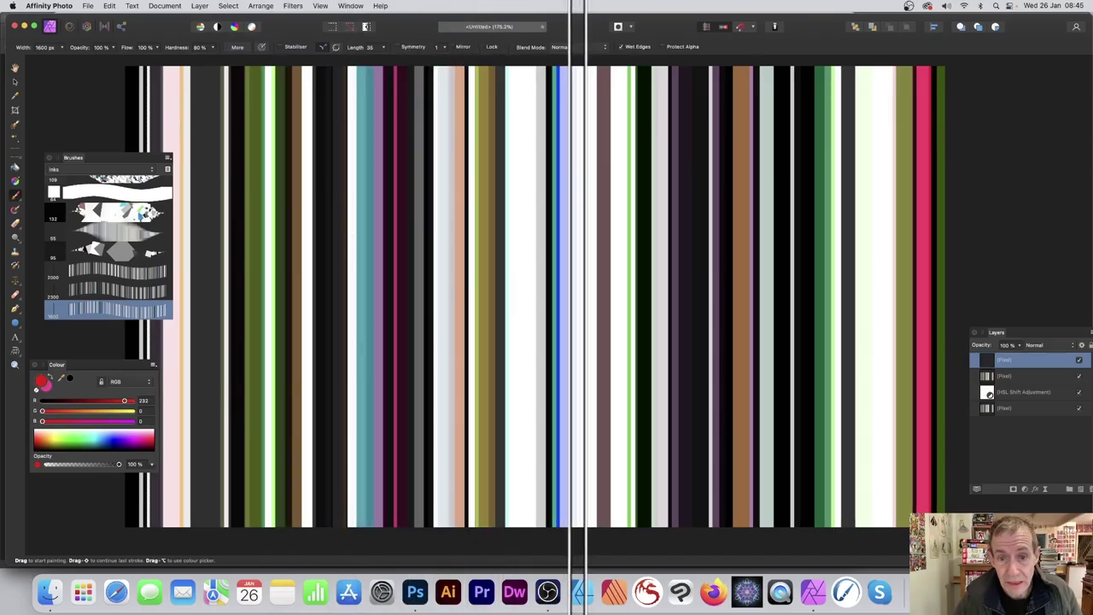
{"action": "left_click_drag", "start_coordinate": [578, 299], "coordinate": [422, 299]}
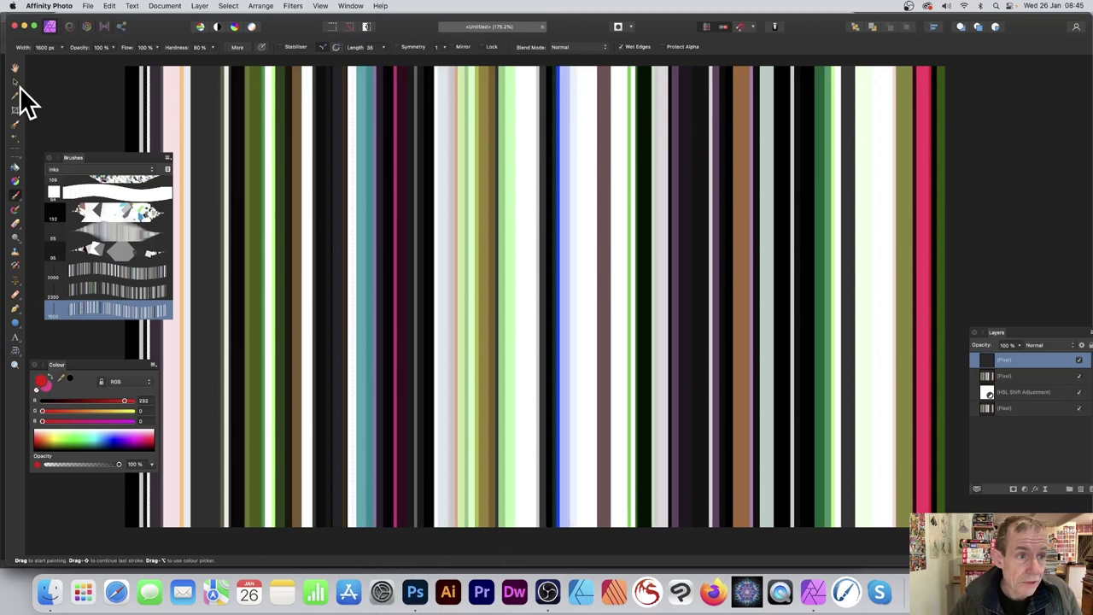
{"action": "left_click", "coordinate": [15, 82]}
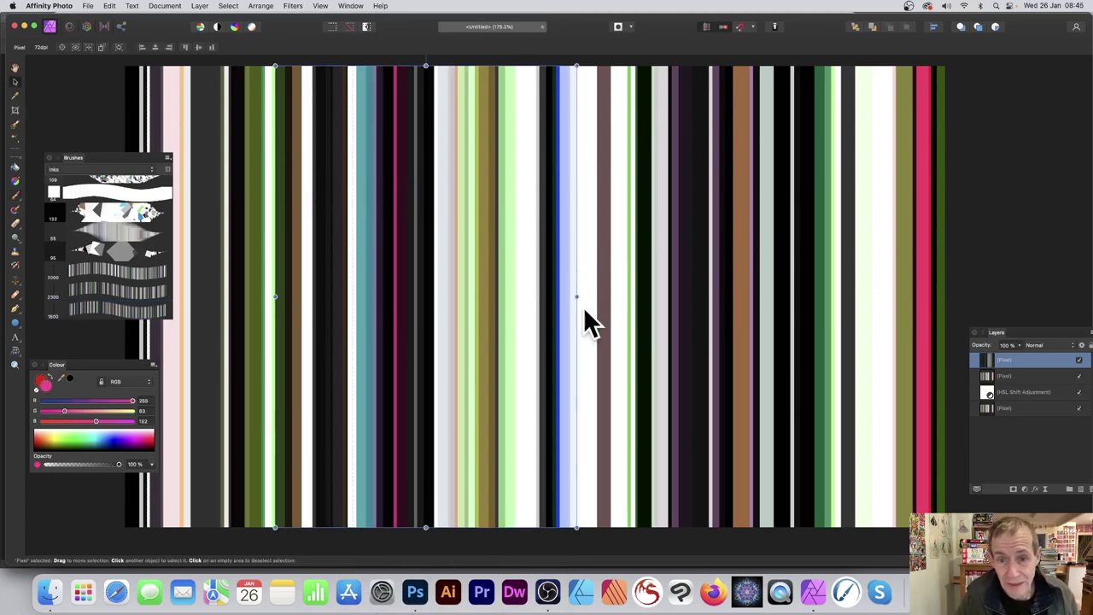
Squeeze the new stripes into a narrow band about 316 px wide and nudge it left
{"action": "left_click_drag", "start_coordinate": [574, 296], "coordinate": [395, 275]}
{"action": "left_click", "coordinate": [407, 278]}
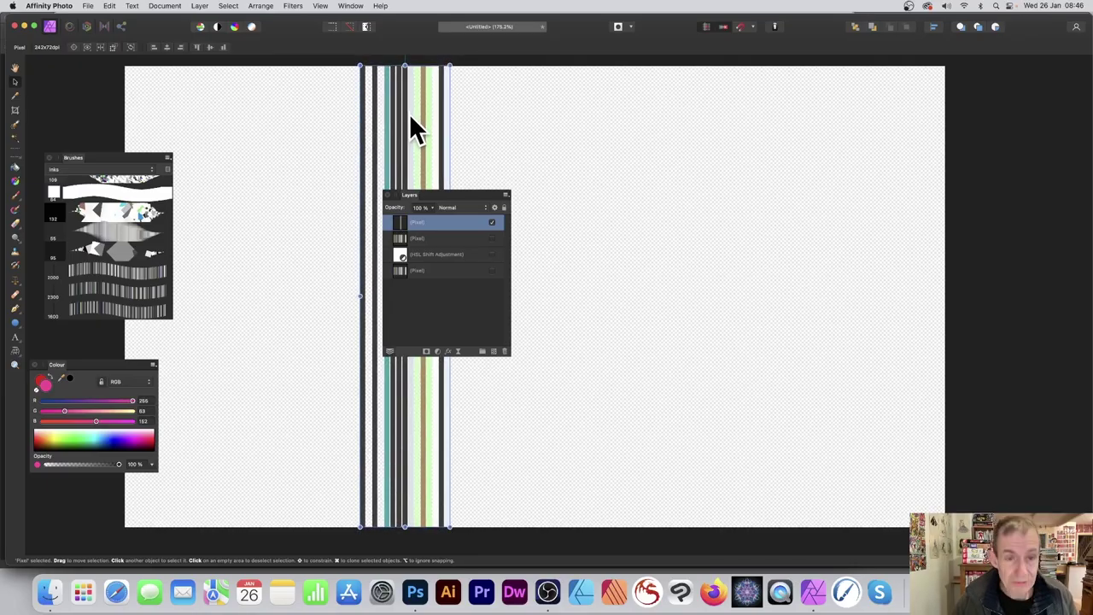
Move the band right, duplicate it three times side by side, and compress the newest copy
{"action": "left_click_drag", "start_coordinate": [409, 113], "coordinate": [595, 130]}
{"action": "key", "text": "super+j"}
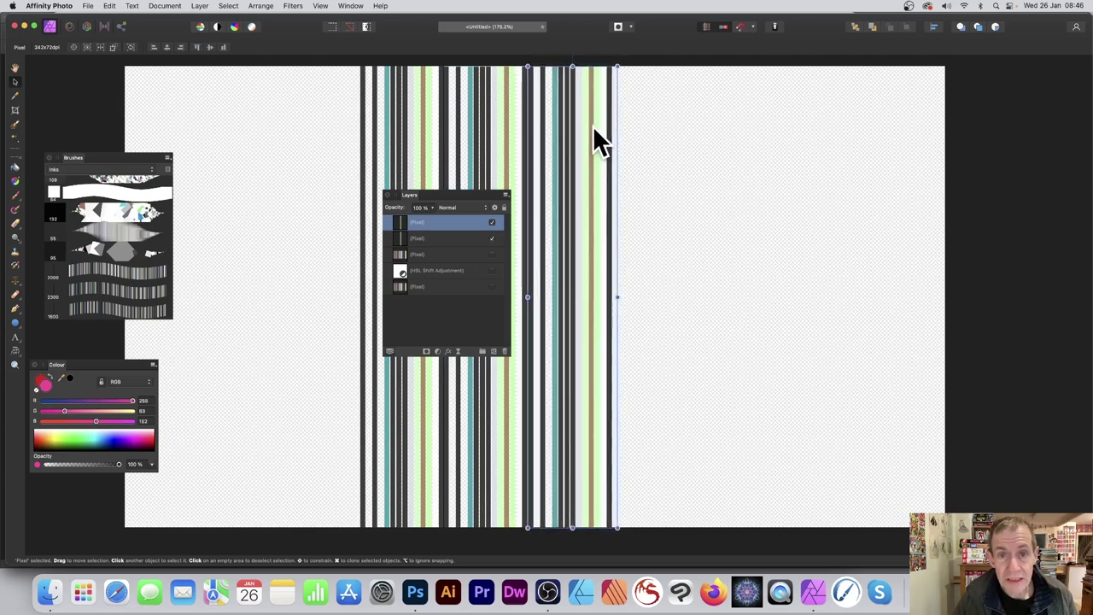
{"action": "key", "text": "super+j"}
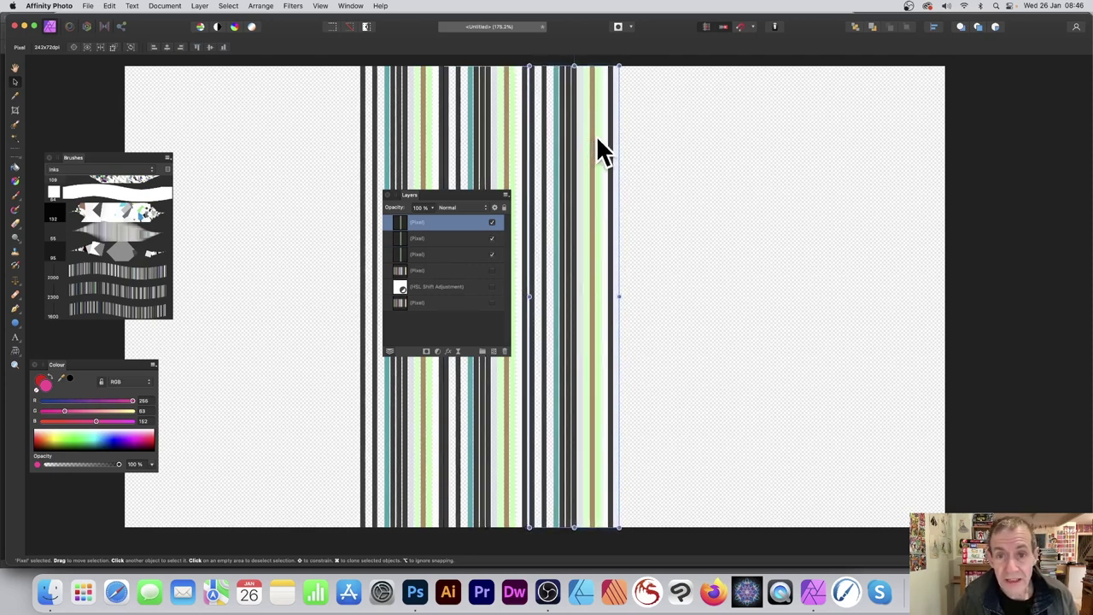
{"action": "left_click_drag", "start_coordinate": [598, 137], "coordinate": [683, 137]}
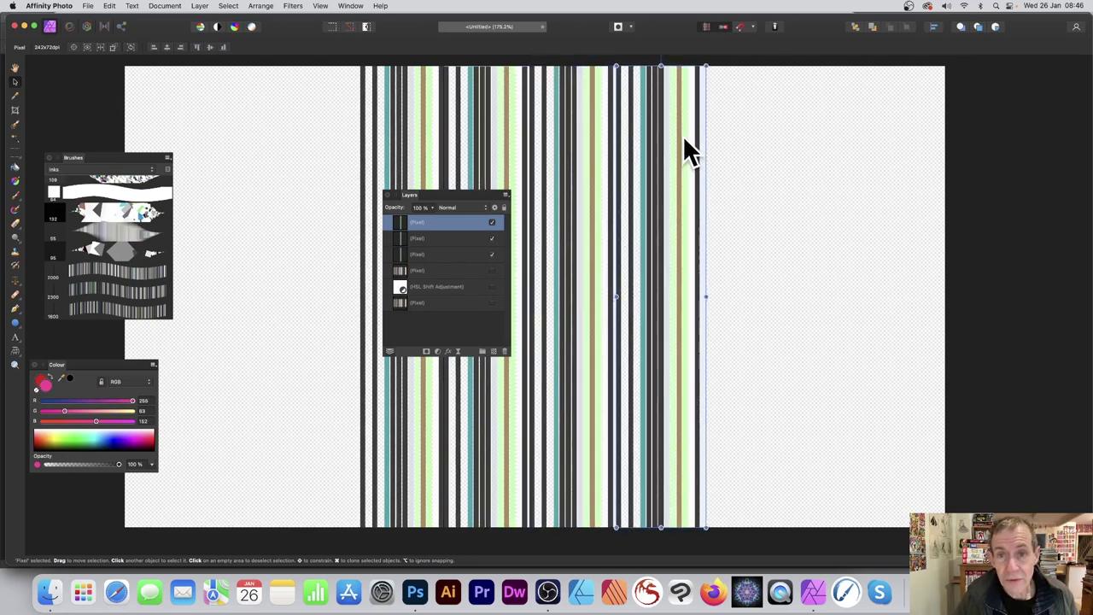
{"action": "key", "text": "super+j"}
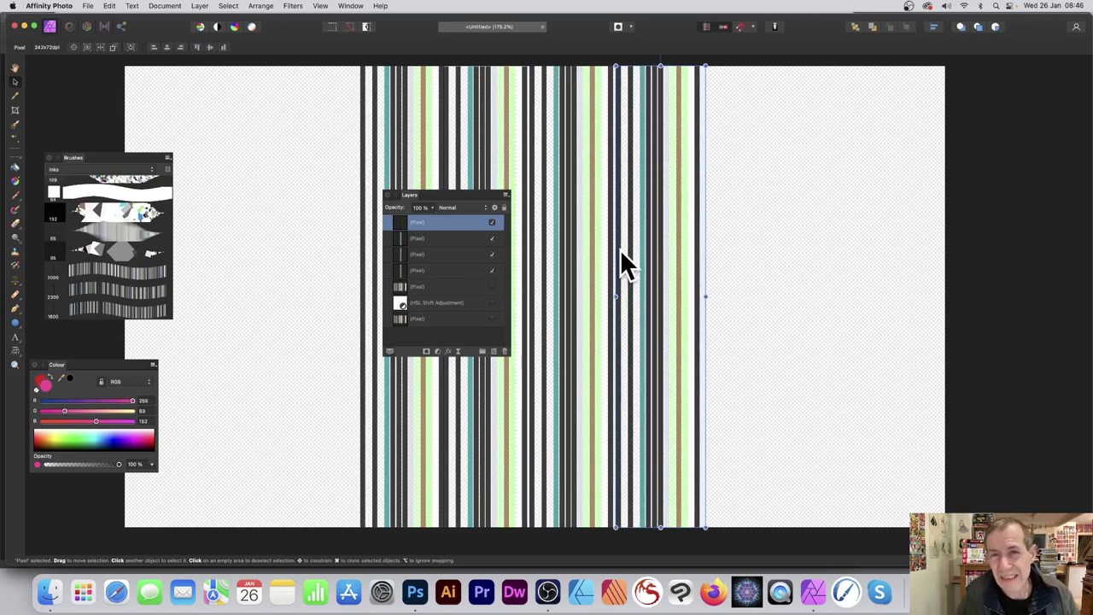
{"action": "left_click_drag", "start_coordinate": [704, 296], "coordinate": [639, 271]}
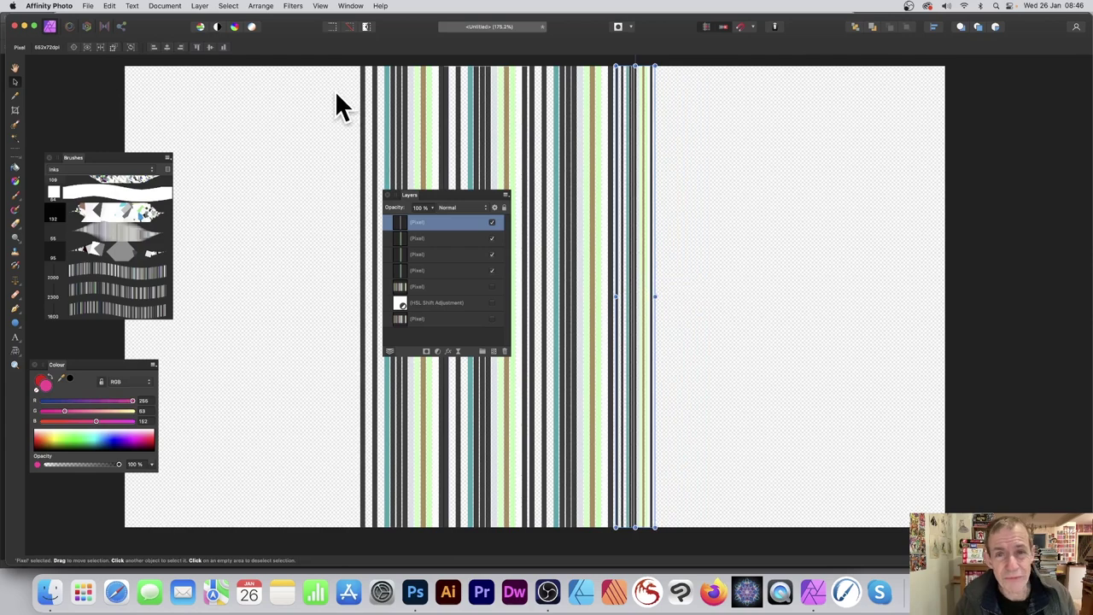